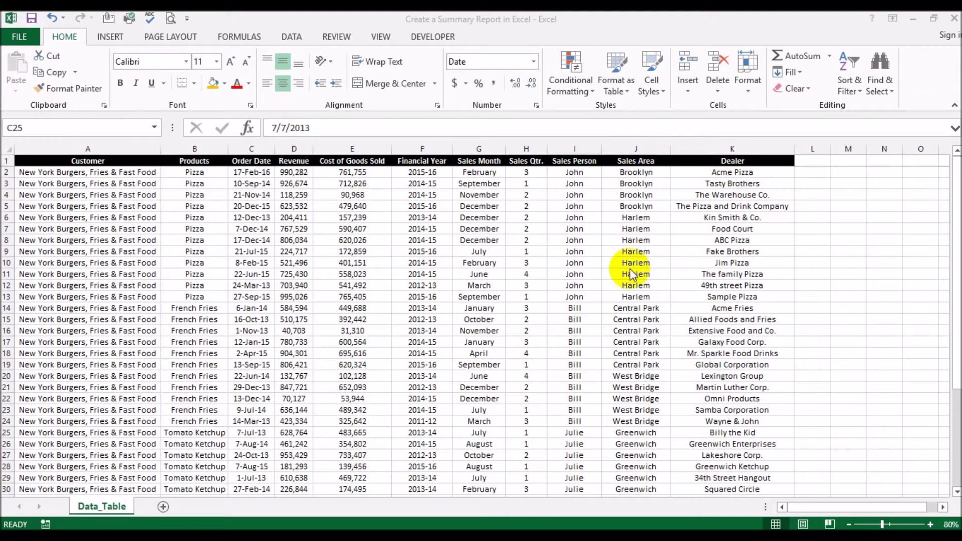
Select the Sales Area column, pick N1 as the summary start, and open Advanced Filter.
click(640, 148)
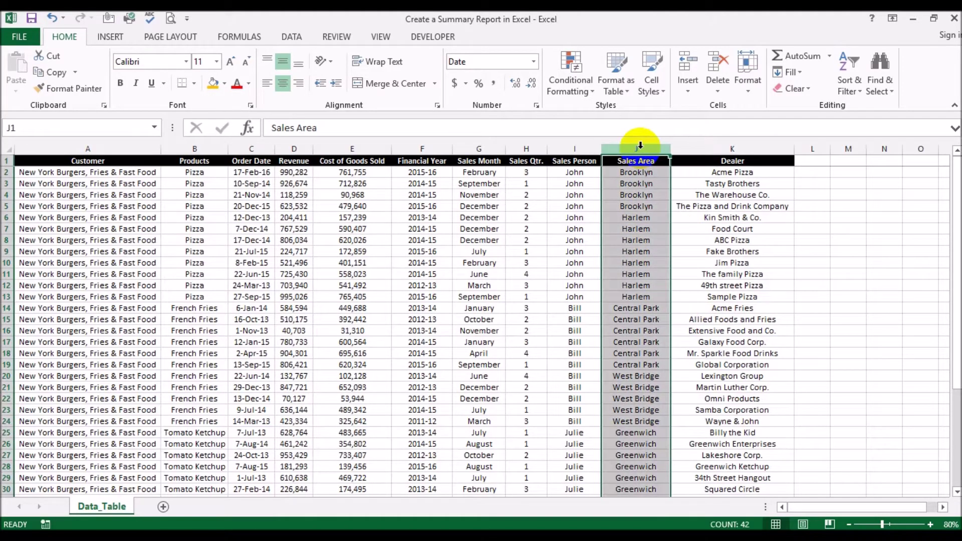
click(941, 506)
click(941, 507)
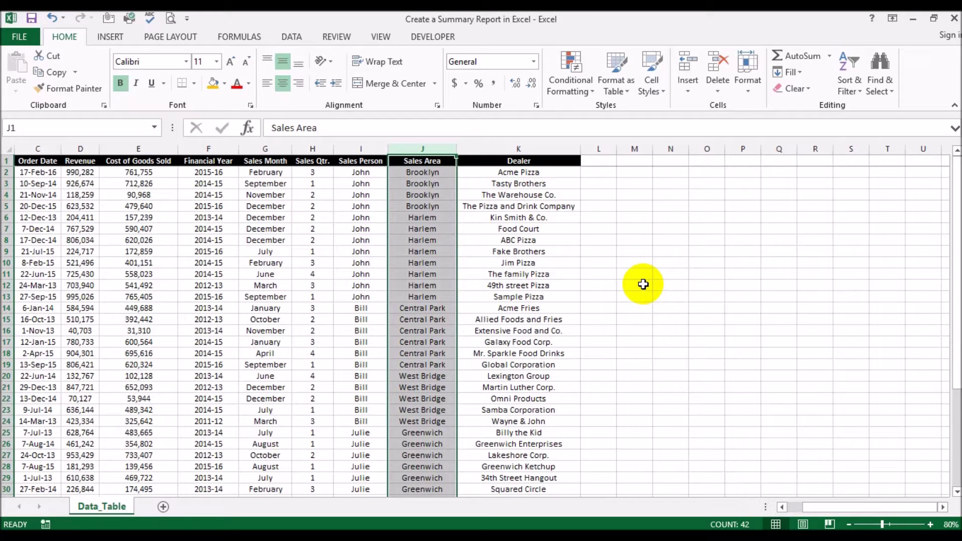
click(673, 248)
click(663, 160)
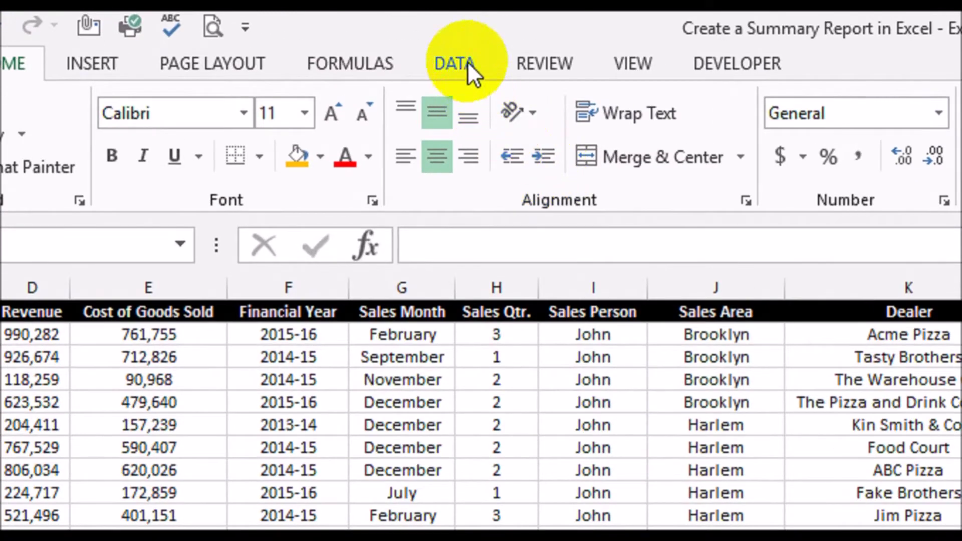
click(467, 61)
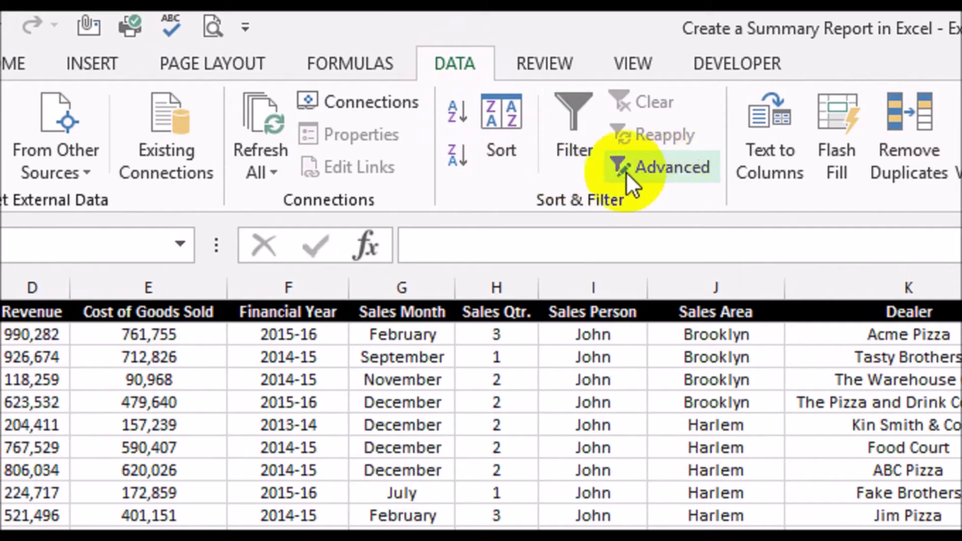
click(662, 171)
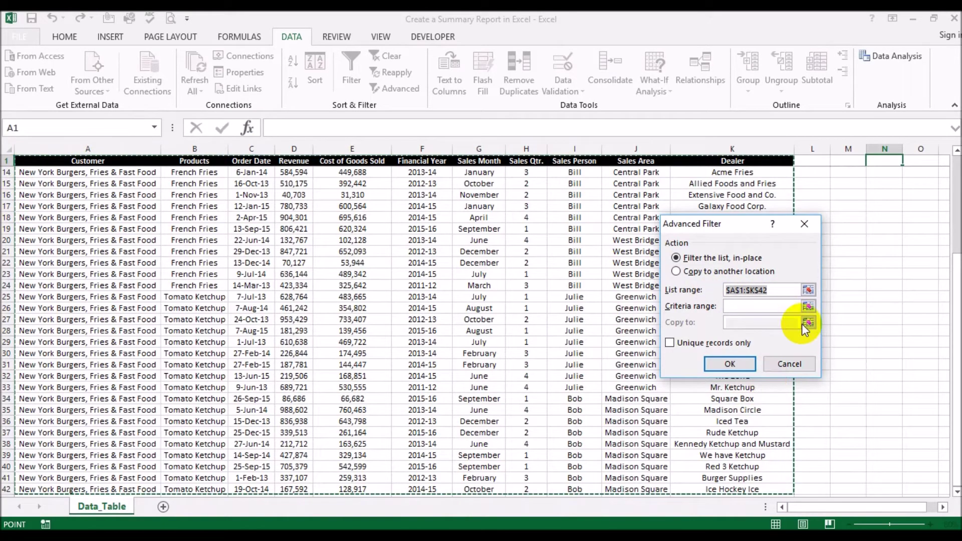
Filter the Sales Area column for unique records only, copying the results to N1.
key(Delete)
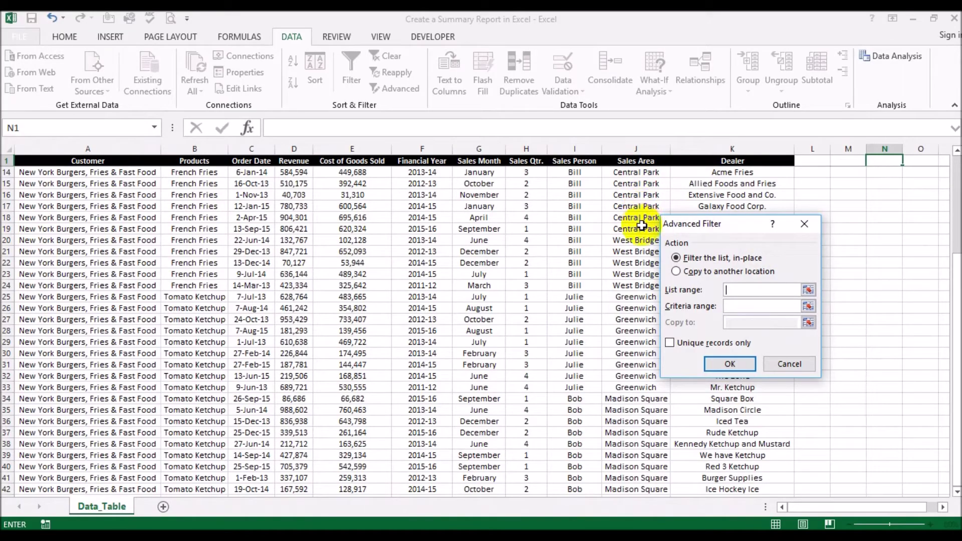
click(643, 148)
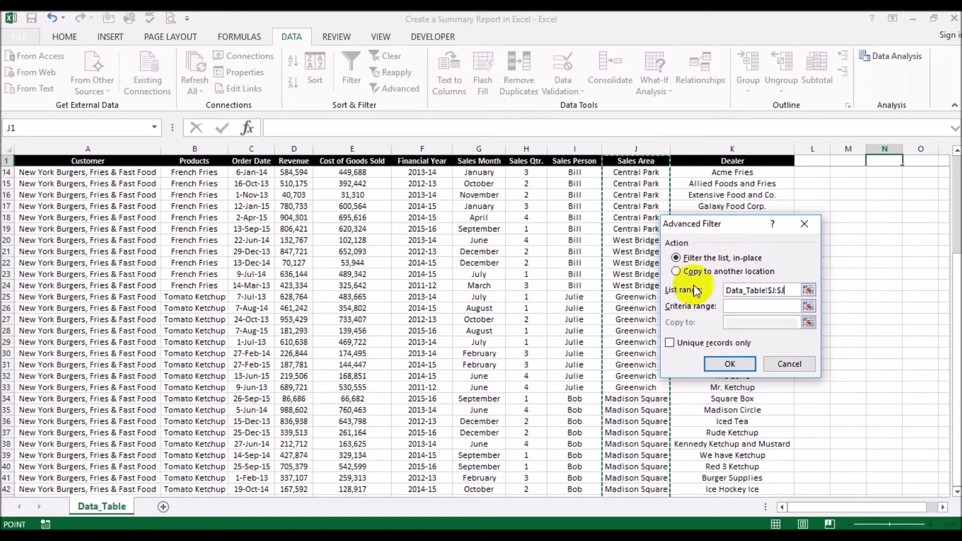
click(675, 270)
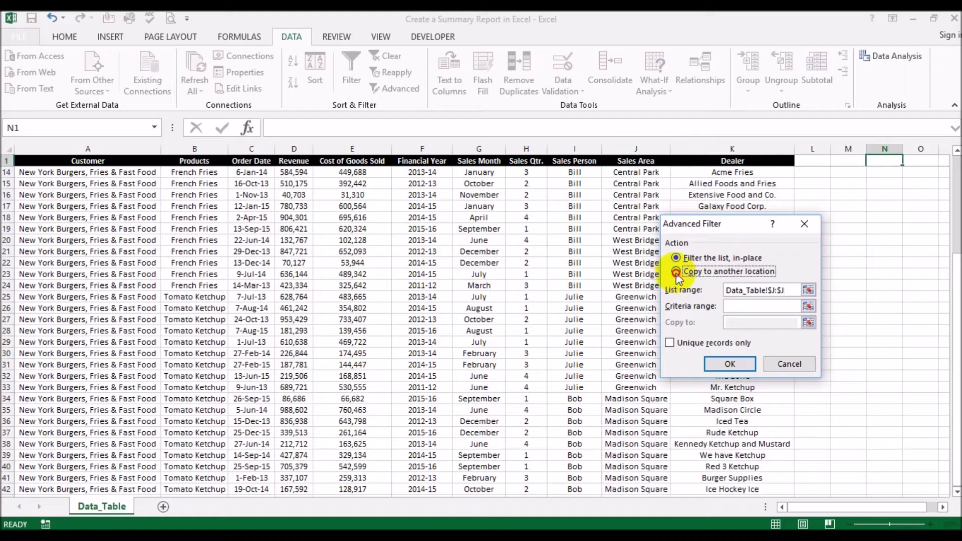
click(893, 156)
click(670, 342)
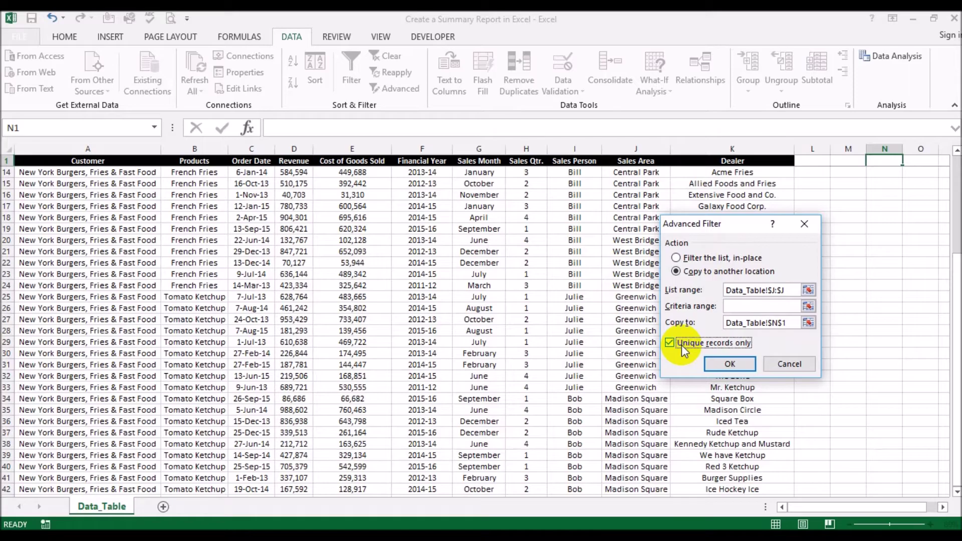
click(747, 368)
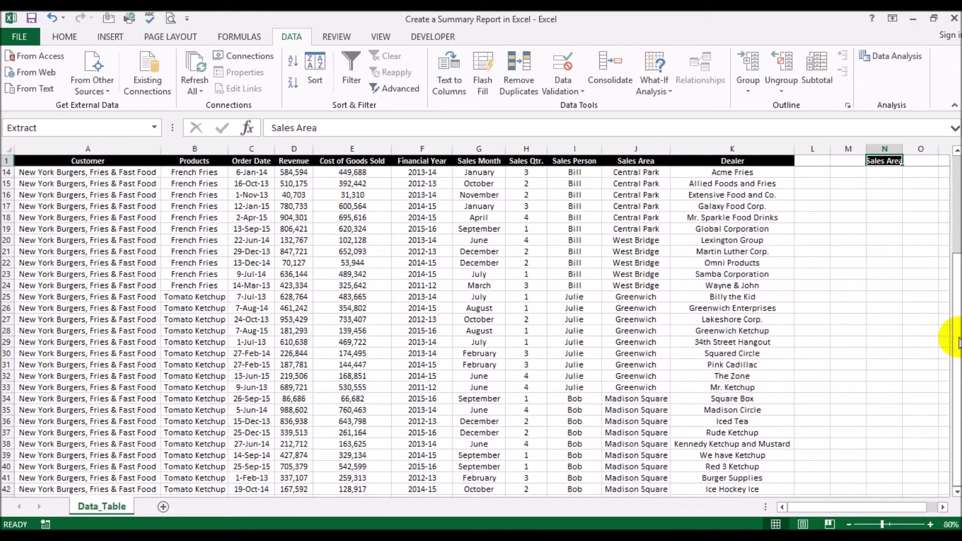
Auto-fit column N so the six area names, Brooklyn through Madison Square, show fully.
scroll(941, 326, up, 4)
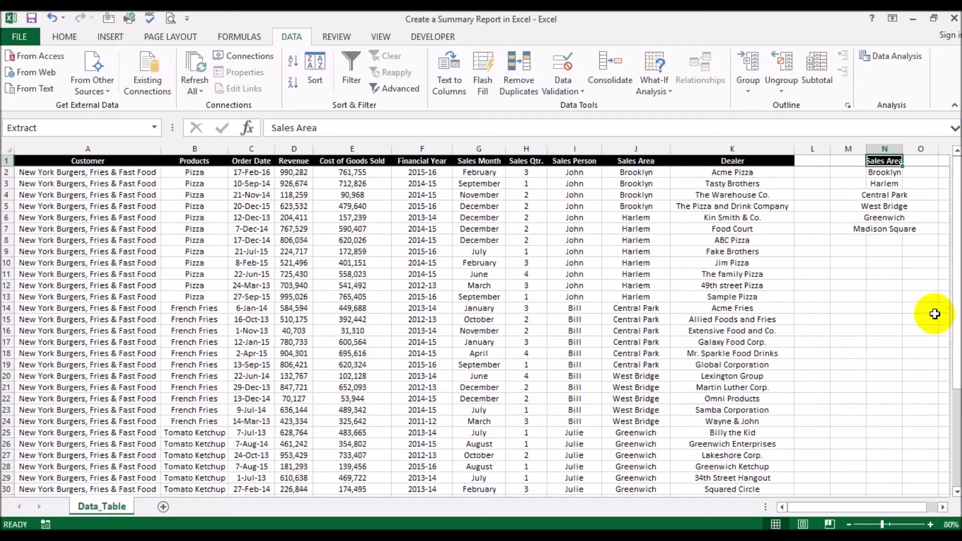
click(941, 506)
double_click(756, 149)
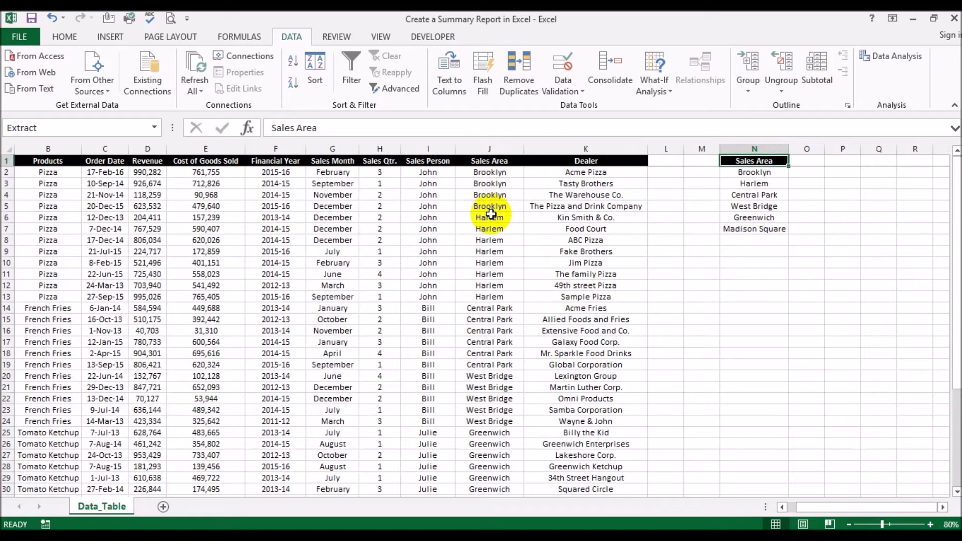
click(489, 174)
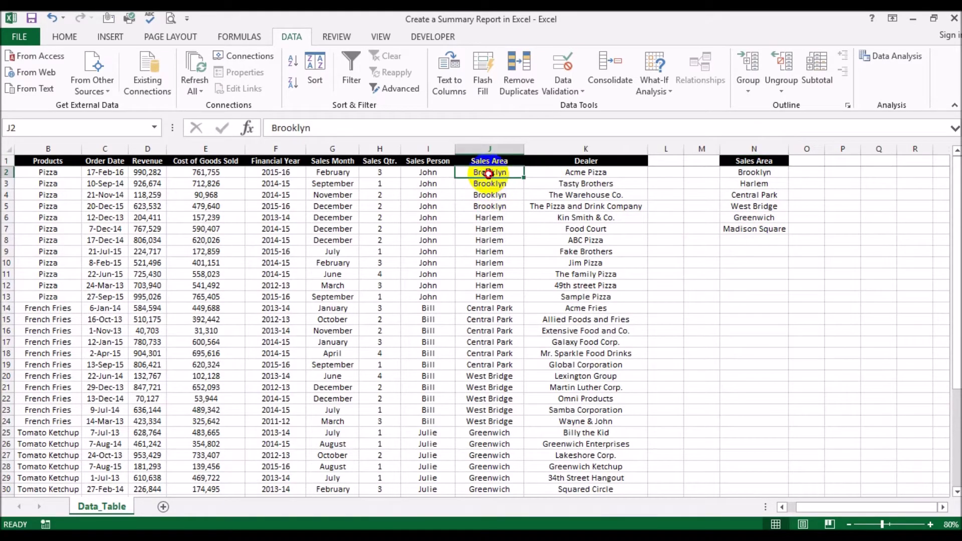
drag(488, 173, 487, 207)
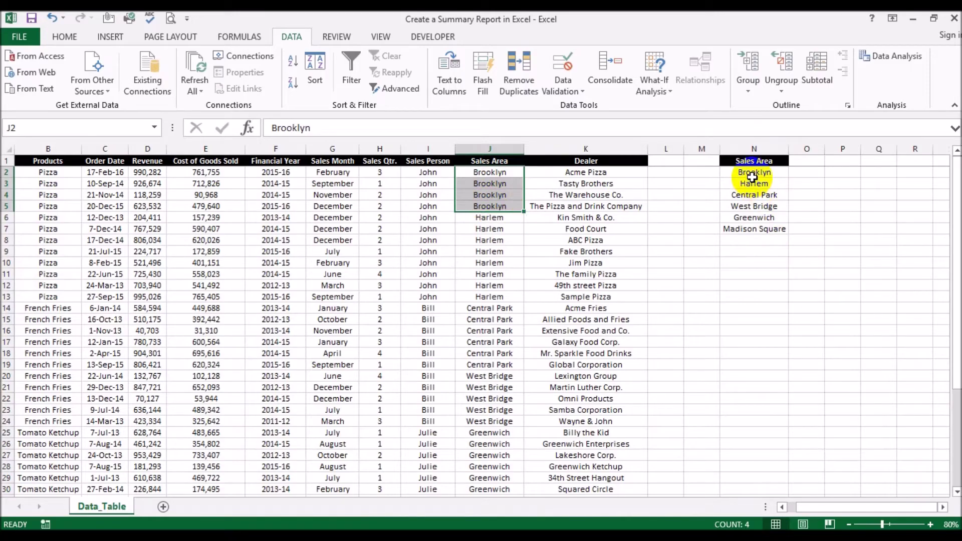
drag(495, 218, 507, 298)
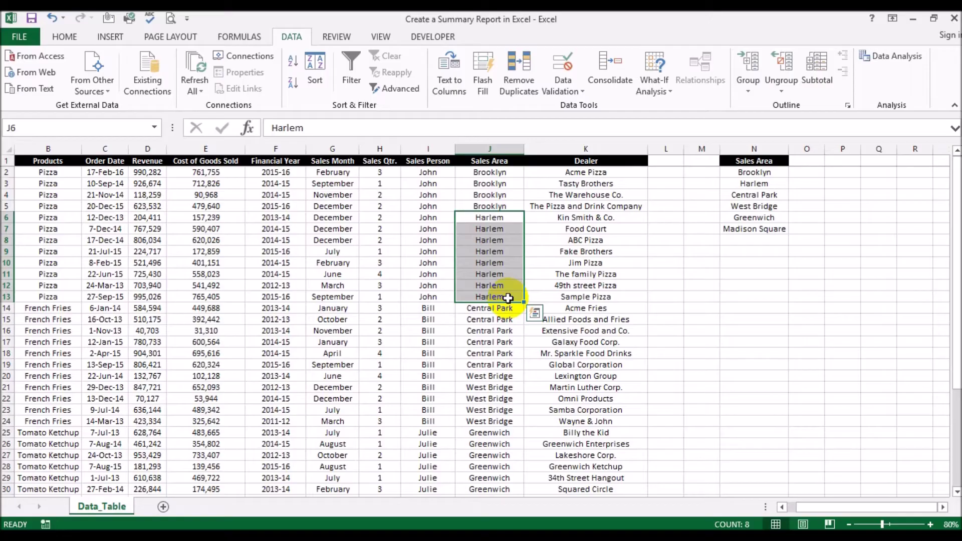
click(745, 184)
drag(515, 312, 509, 365)
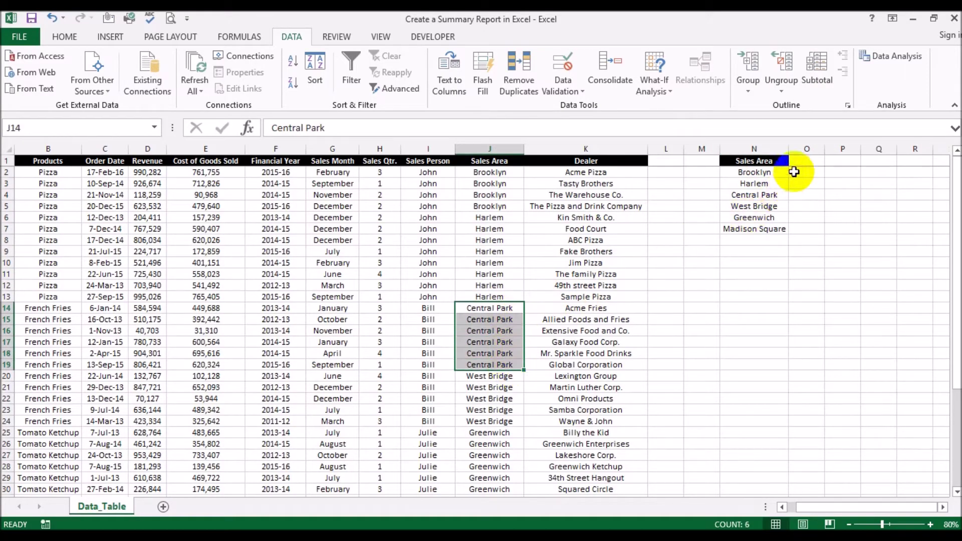
click(777, 194)
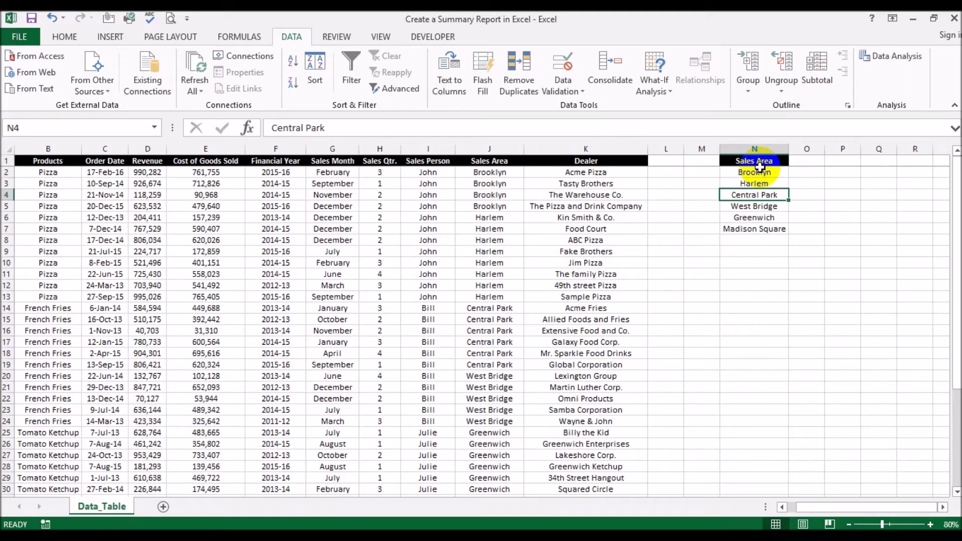
click(805, 159)
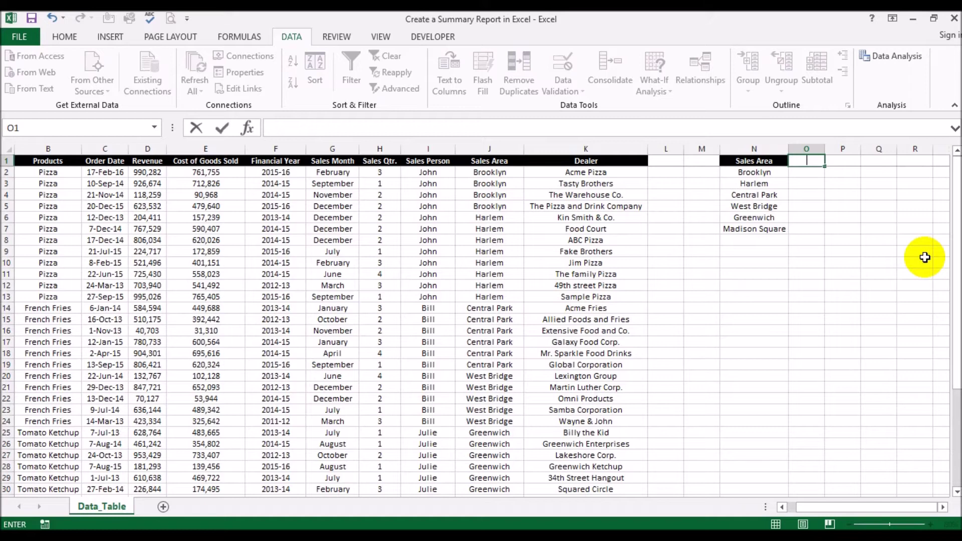
text(# of Sales)
Commit the '# of Sales' heading in O1 and auto-fit column O to it.
key(Return)
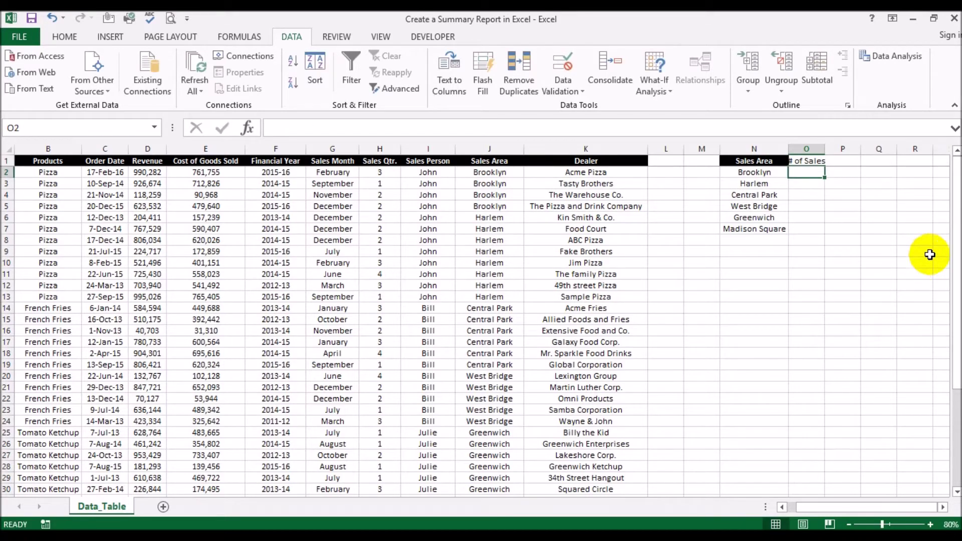
double_click(825, 145)
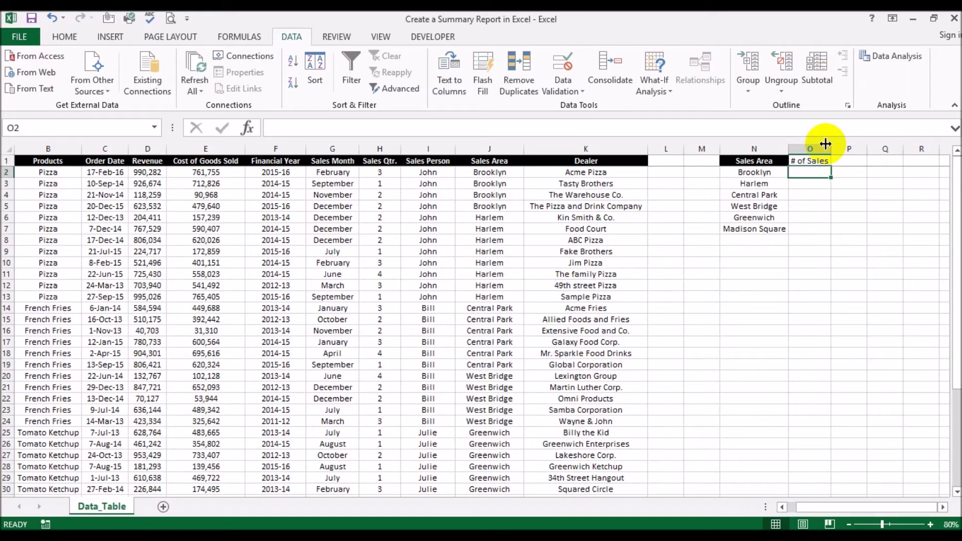
drag(882, 507, 844, 509)
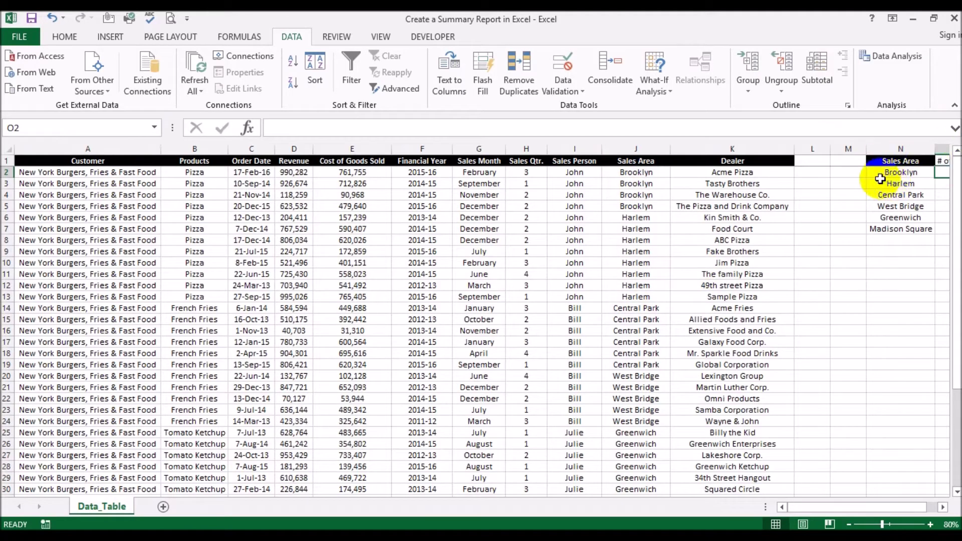
drag(879, 506, 891, 506)
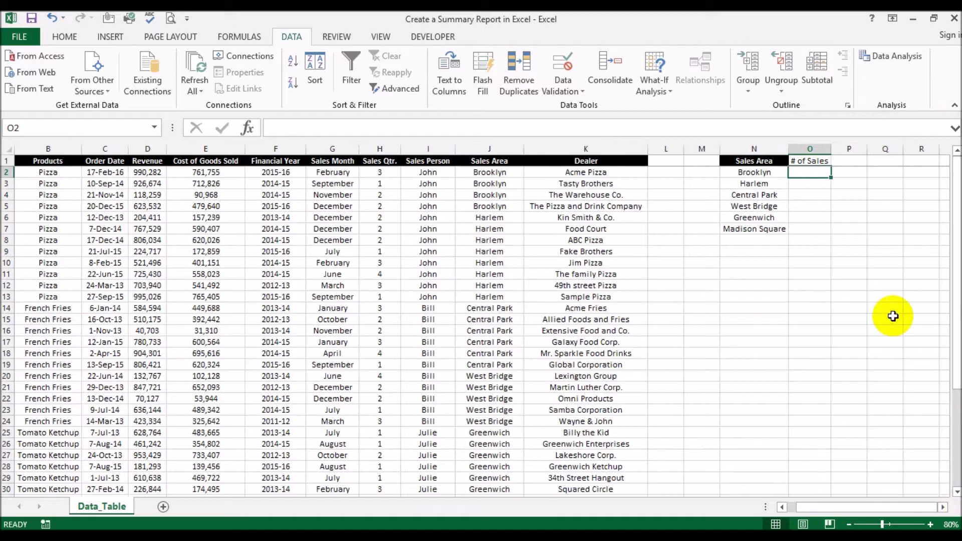
Enter =COUNTIFS(J:J,N2) in O2 to count Brooklyn's sales.
text(=count)
text(o)
key(BackSpace)
text(i)
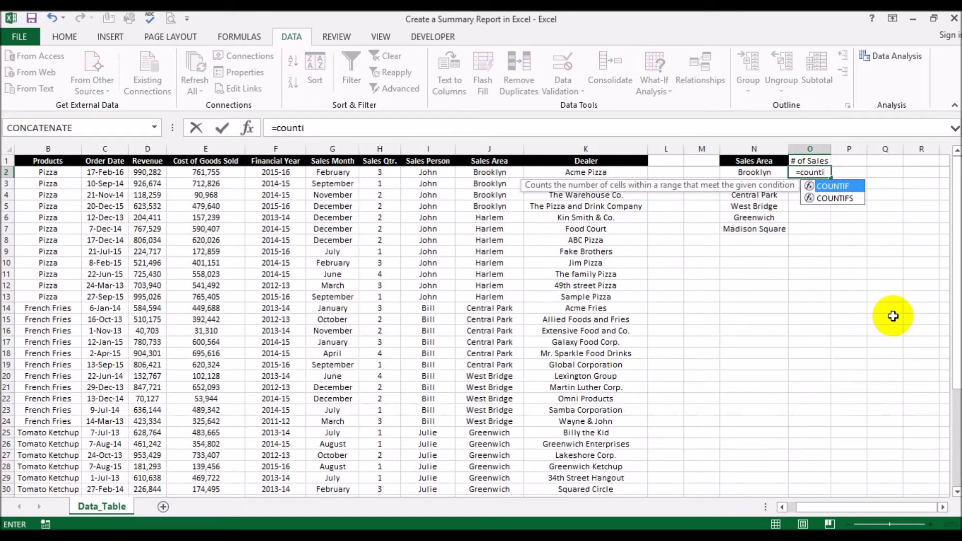
double_click(845, 199)
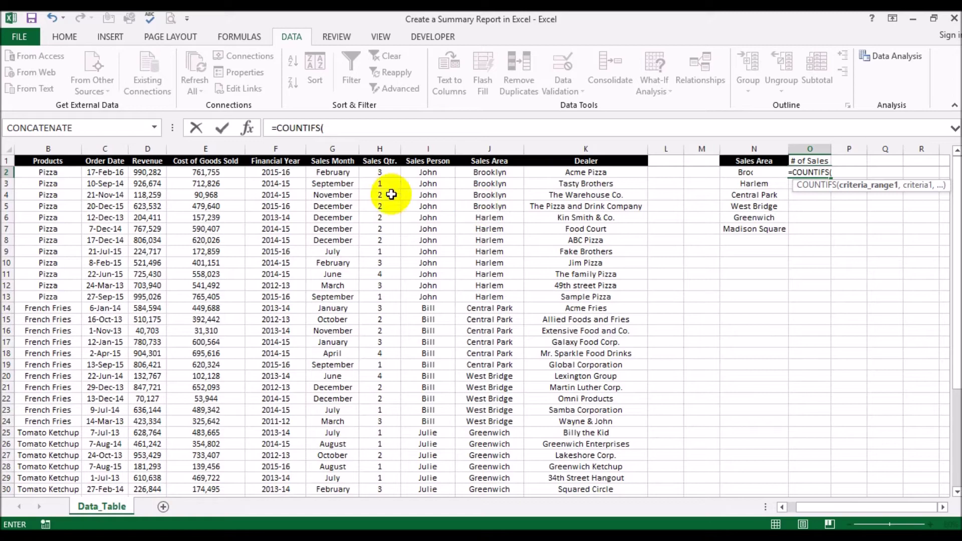
scroll(827, 498, left, 2)
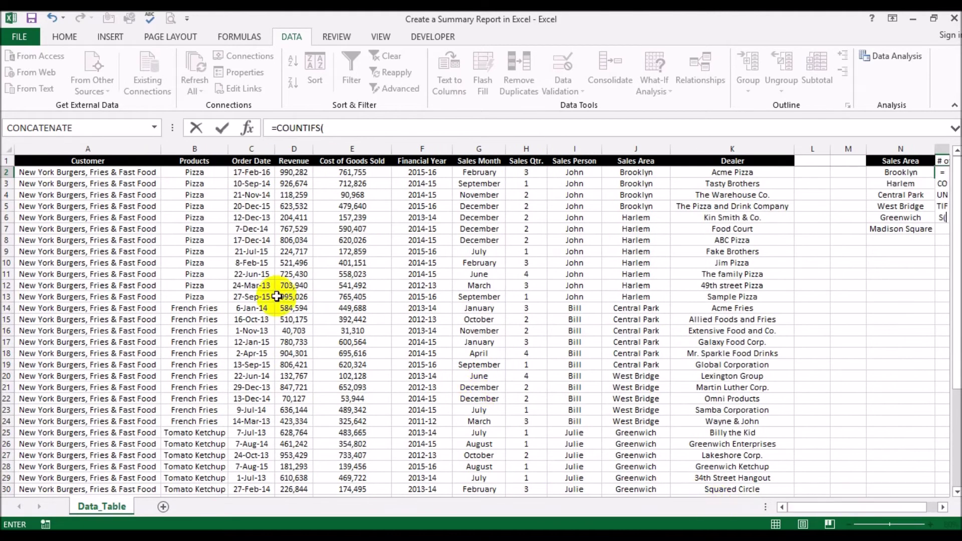
click(133, 151)
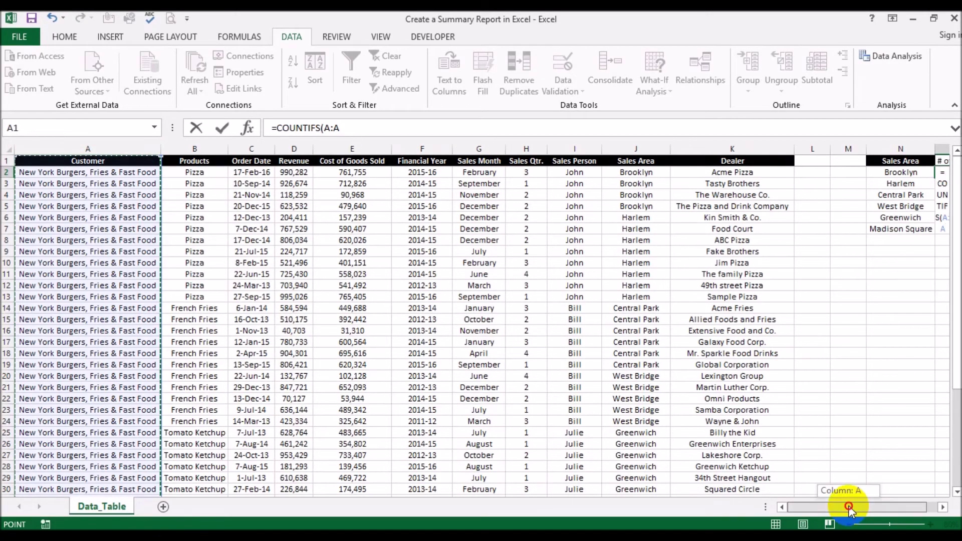
scroll(849, 499, right, 1)
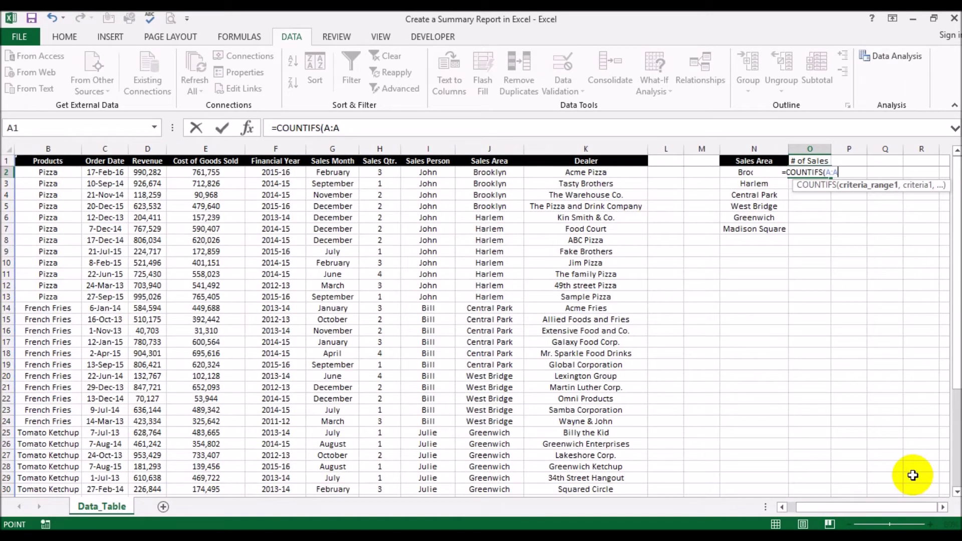
key(BackSpace)
key(BackSpace)
key(BackSpace)
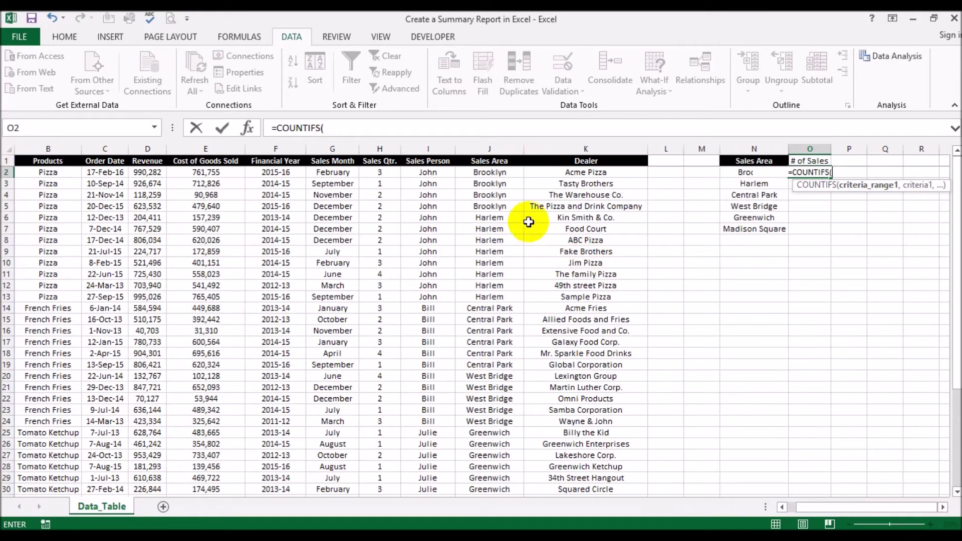
click(486, 149)
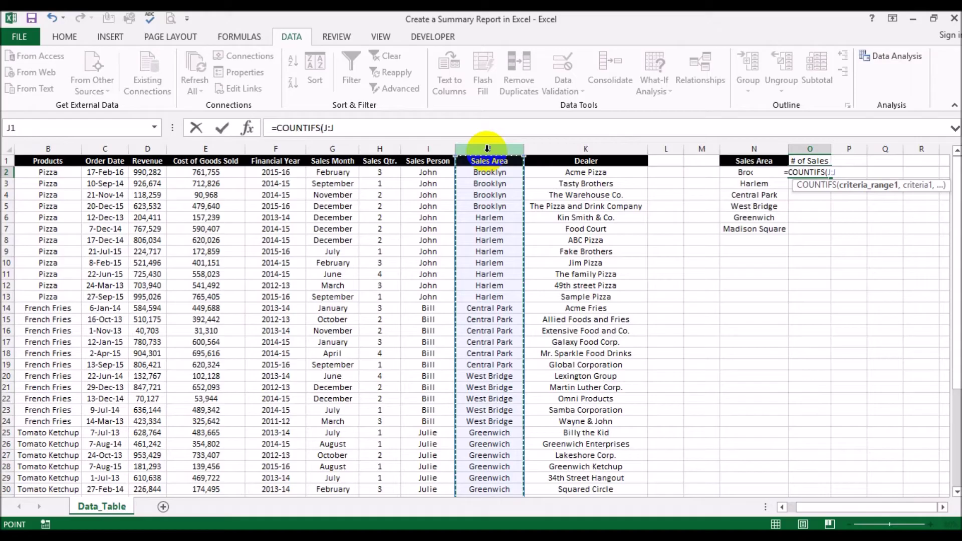
text(,)
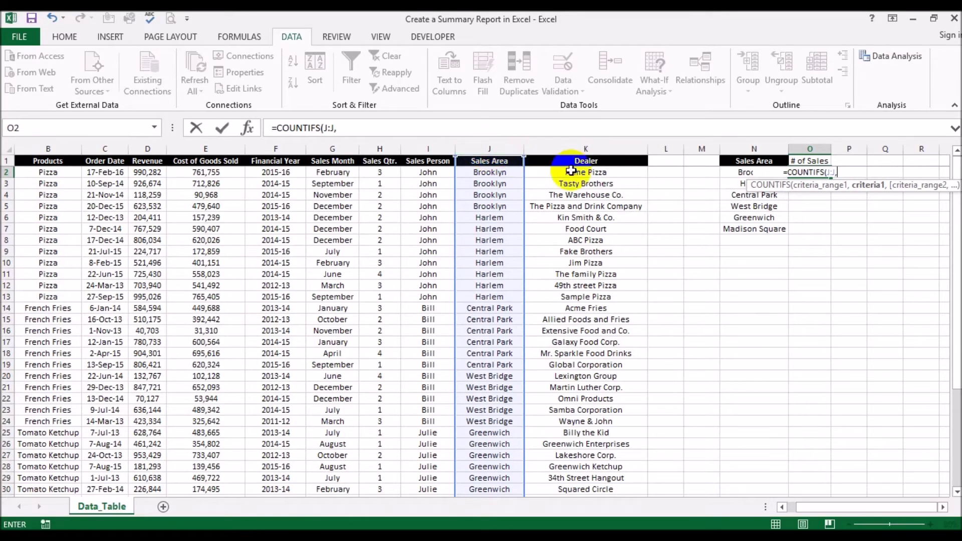
click(731, 174)
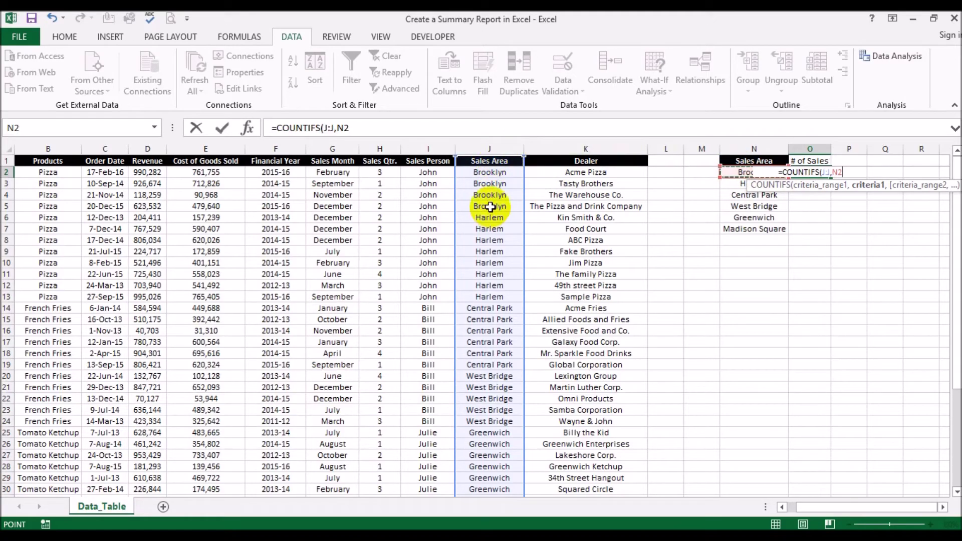
text())
key(Return)
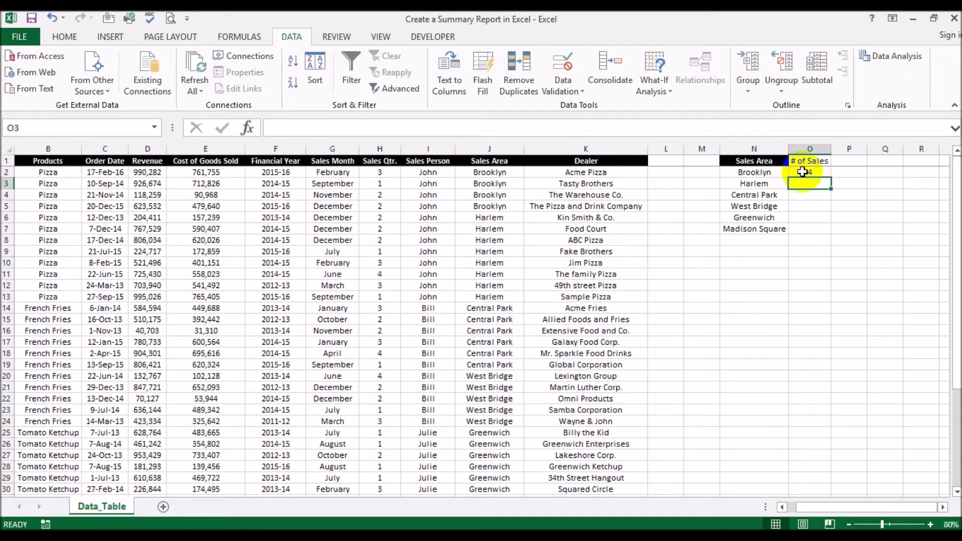
Fill the count formula down to O7, giving 4, 8, 6, 5, 9, 9.
click(803, 171)
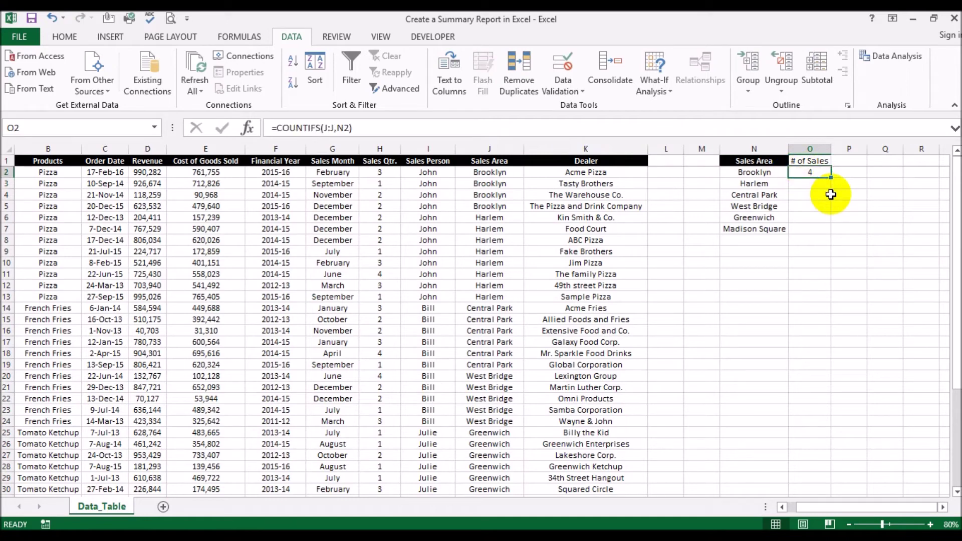
drag(830, 178, 827, 231)
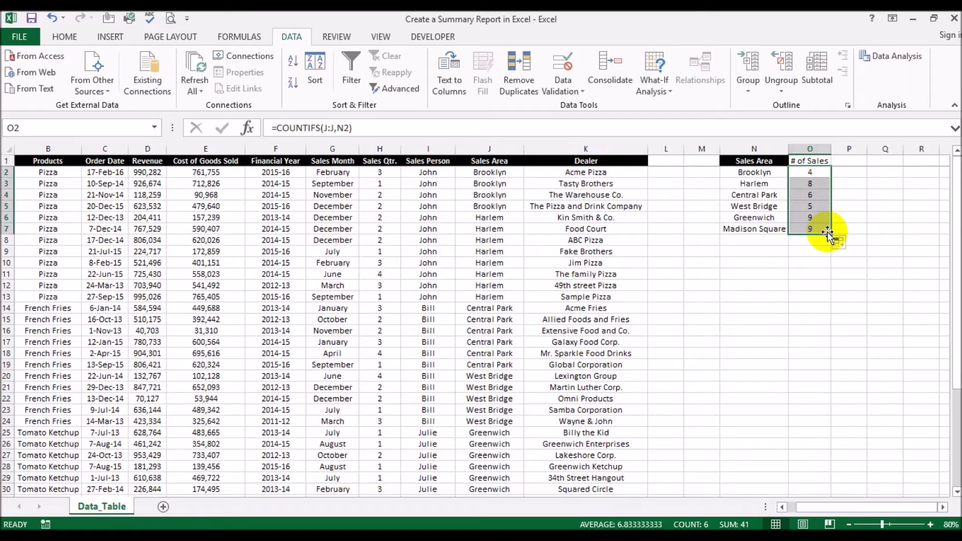
click(800, 353)
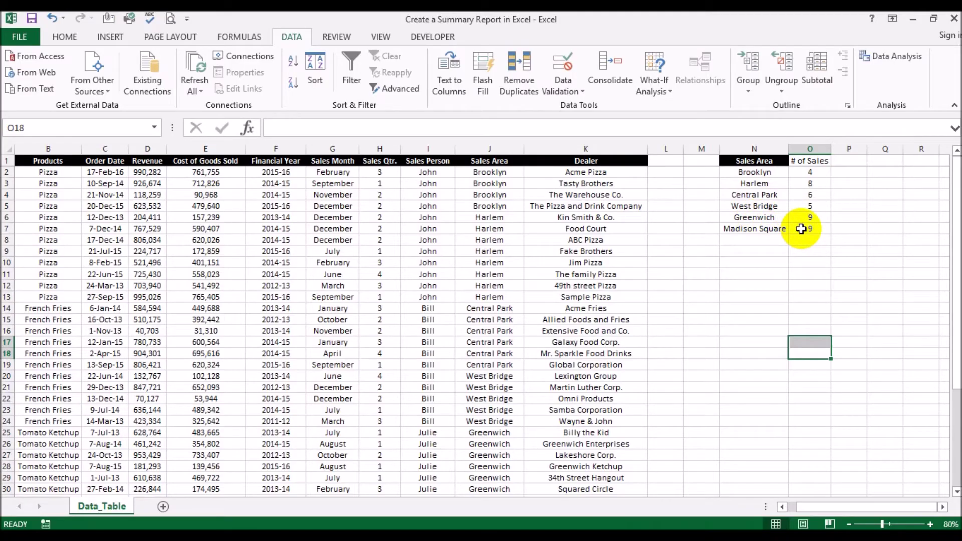
Type the 'Value of Sales' heading in P1 and widen column P to fit.
click(851, 161)
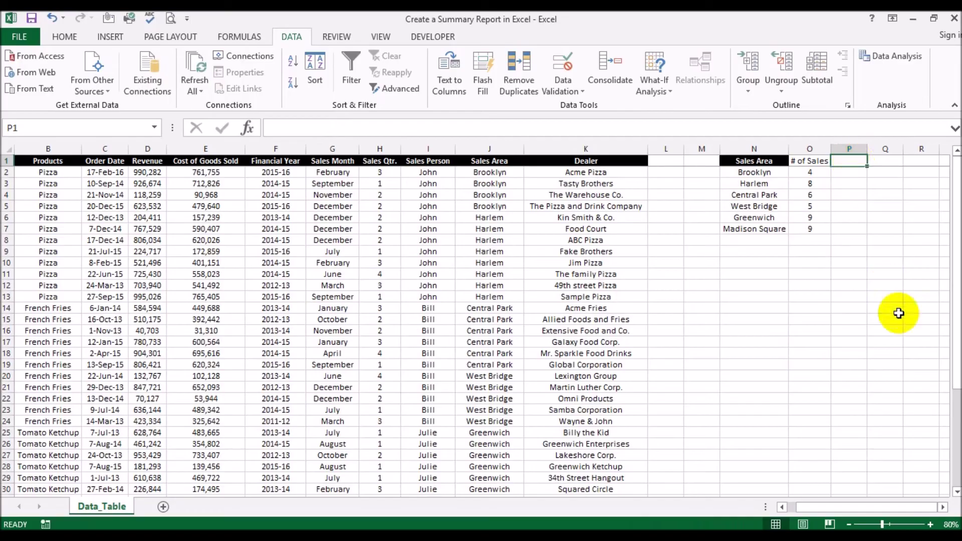
text(Value)
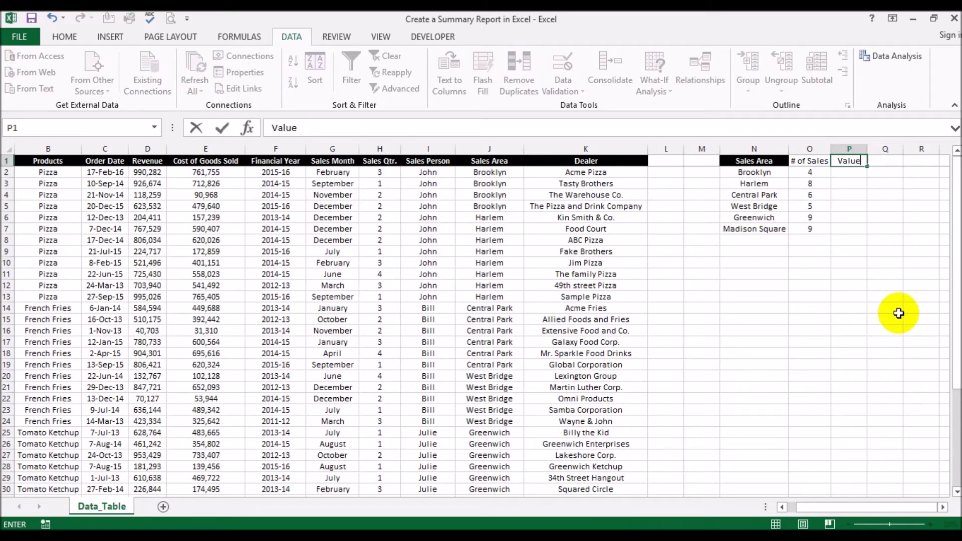
text( of Sales)
key(Return)
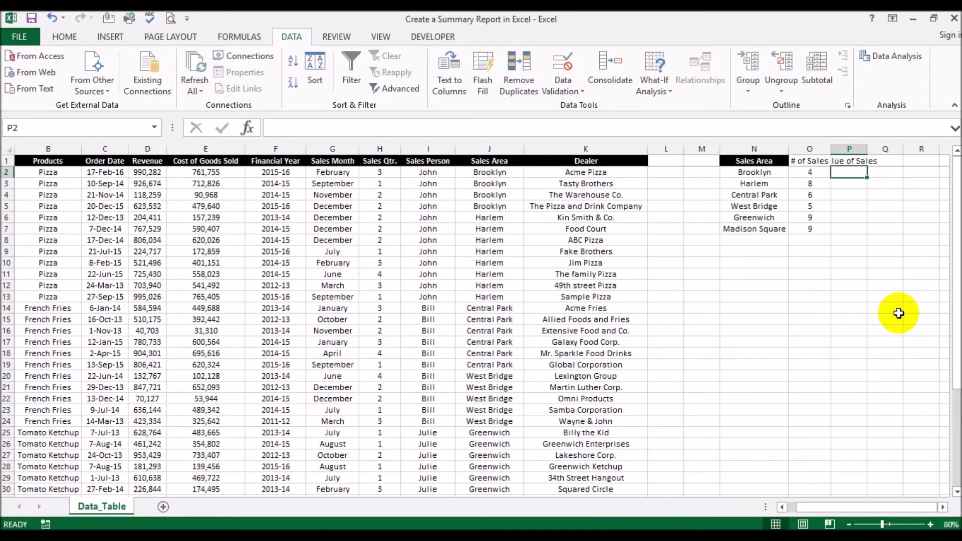
drag(869, 150, 892, 150)
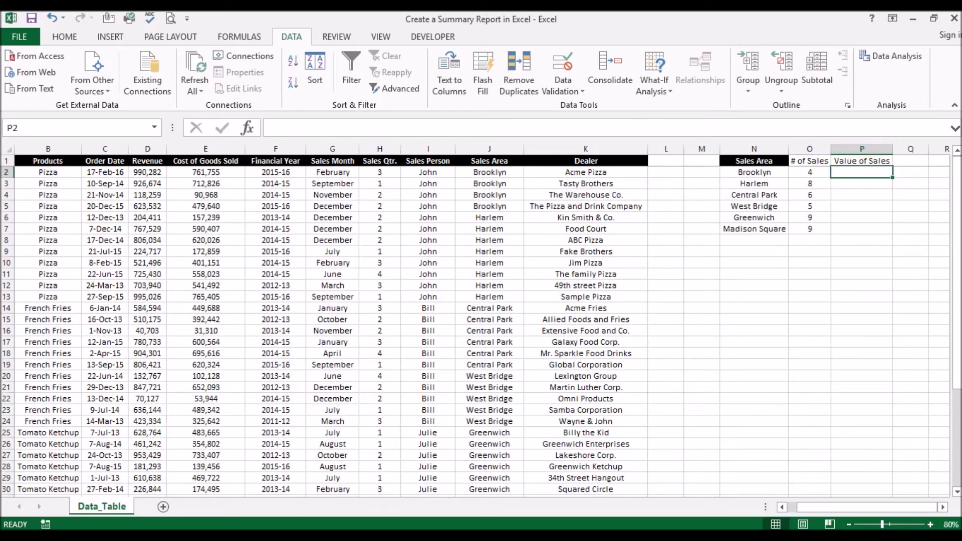
Enter =SUMIFS(D:D,J:J,N2) in P2, giving Brooklyn's revenue total of 2658747.
text(=sum)
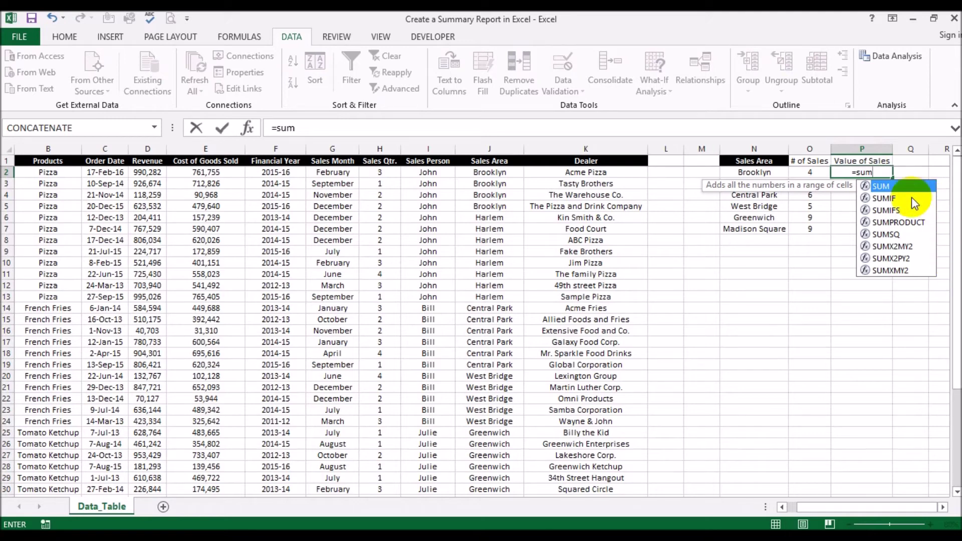
double_click(891, 211)
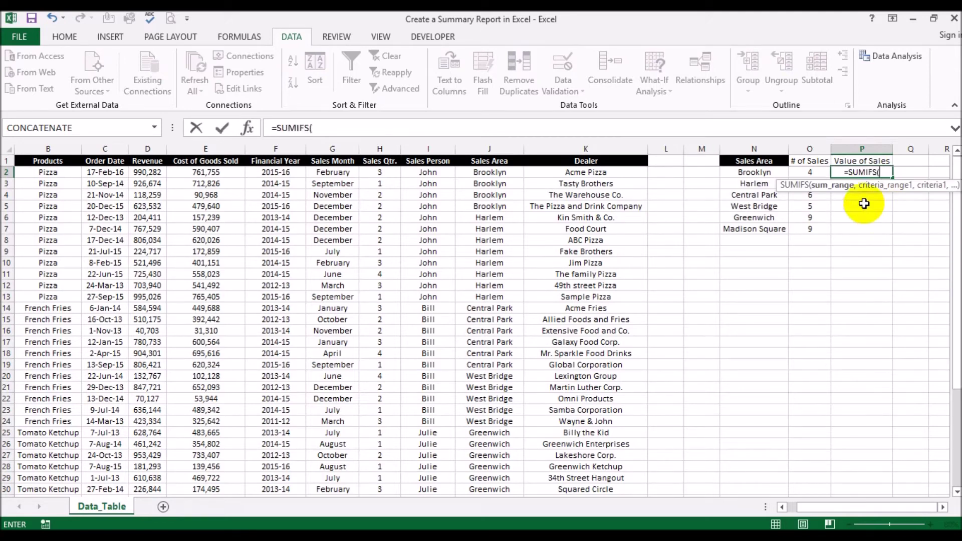
drag(912, 507, 848, 500)
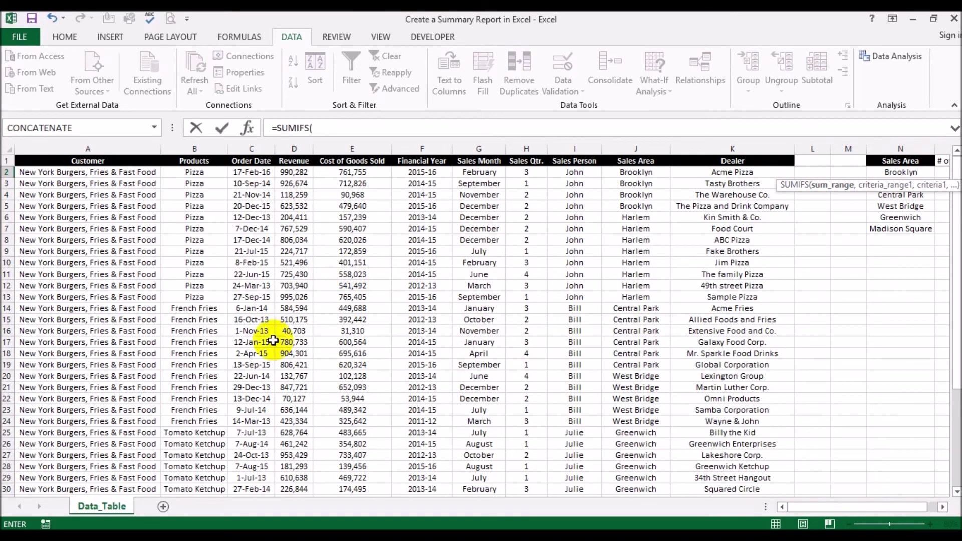
click(293, 148)
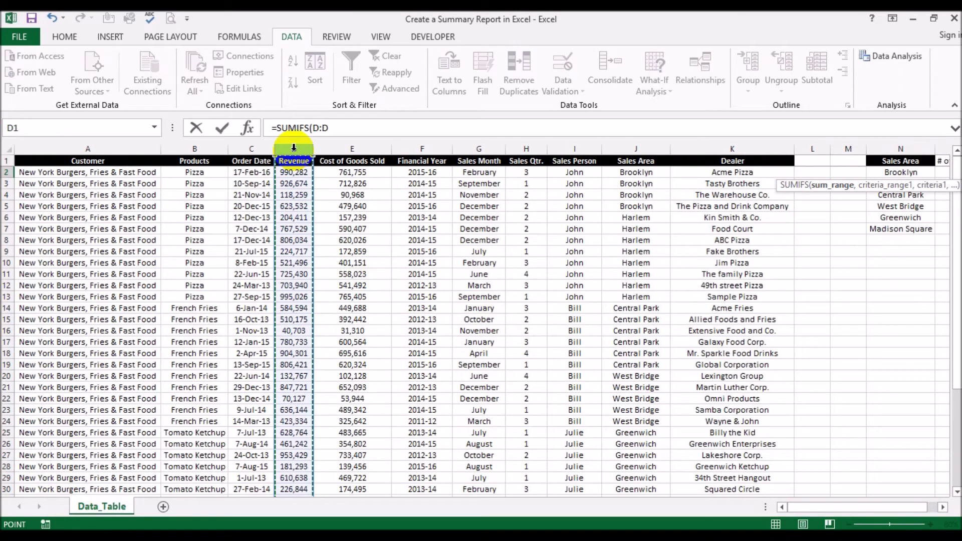
text(,)
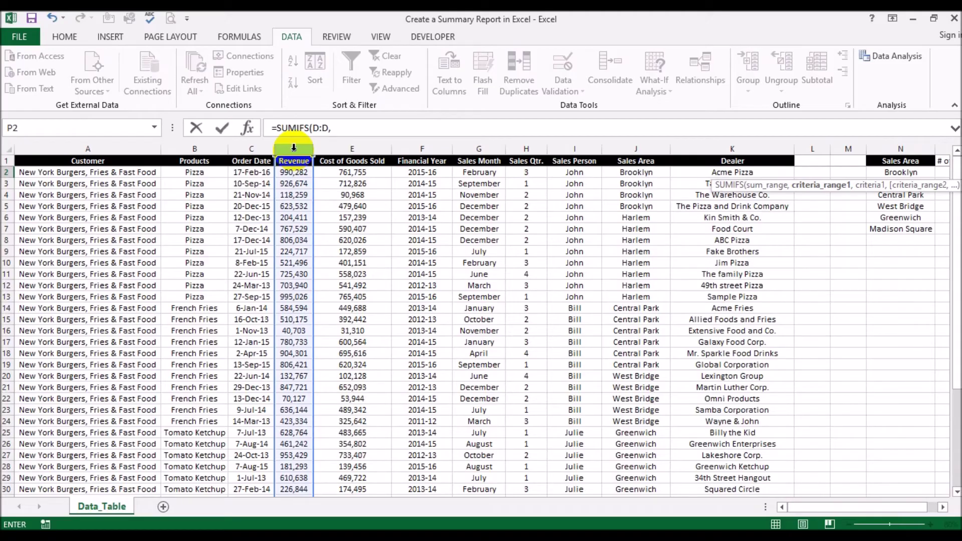
click(619, 150)
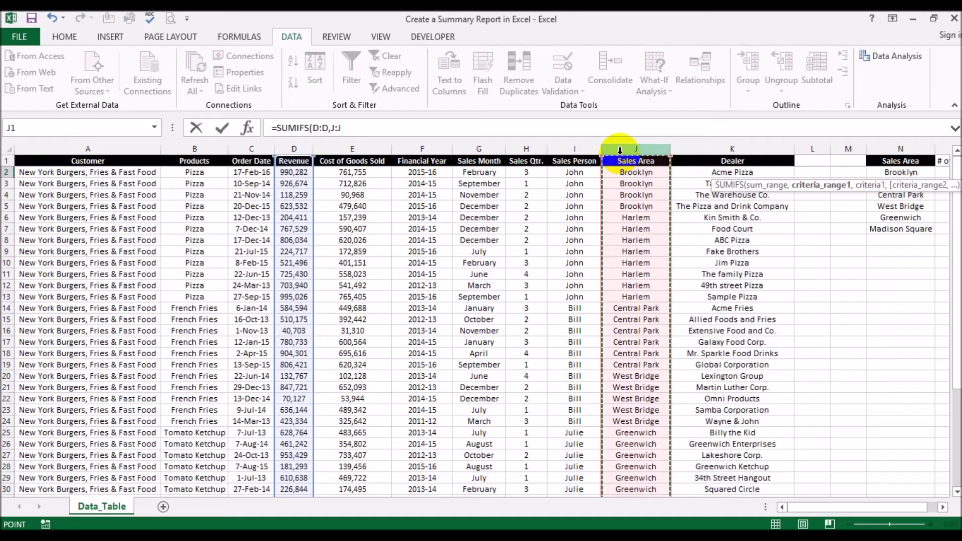
text(,)
click(873, 172)
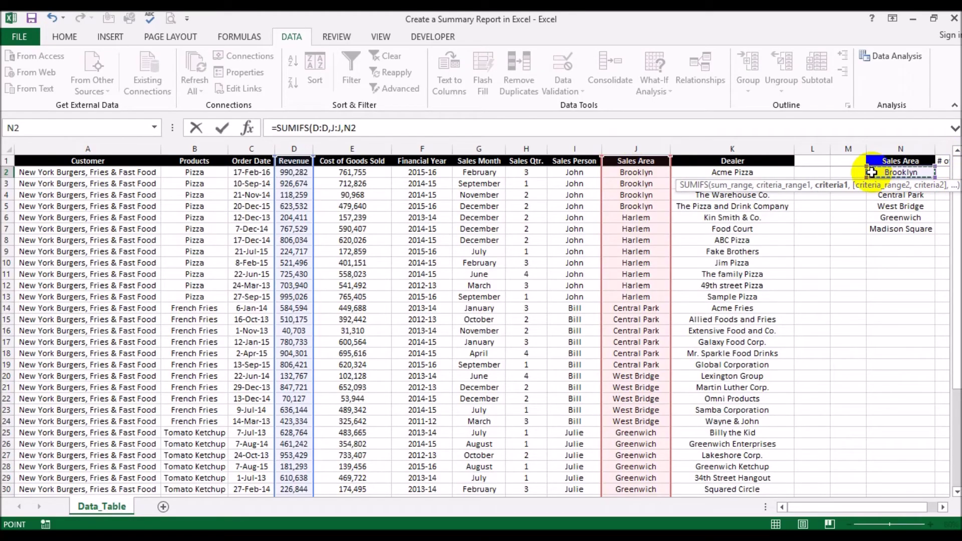
text())
key(Return)
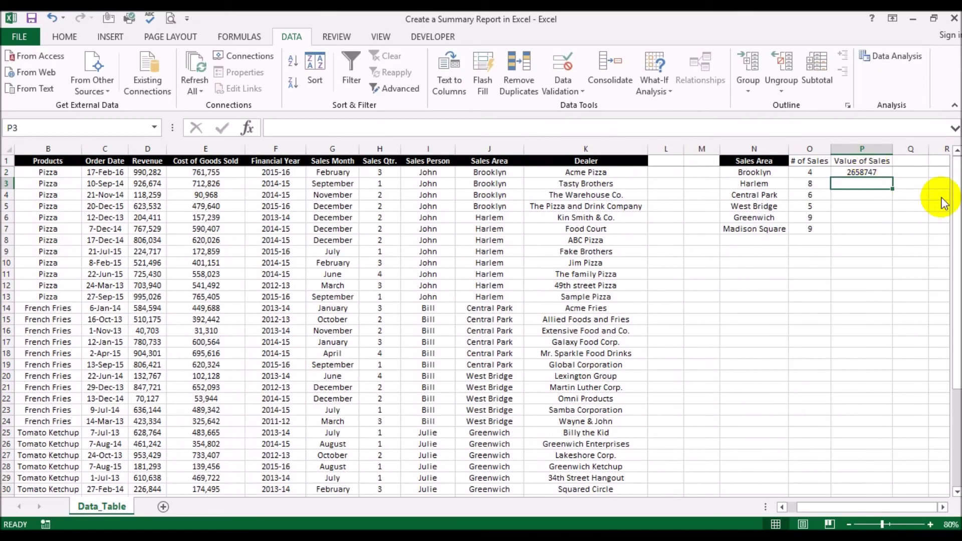
Format P2 with Comma Style and no decimals, and check it against Brooklyn's revenue rows.
click(874, 169)
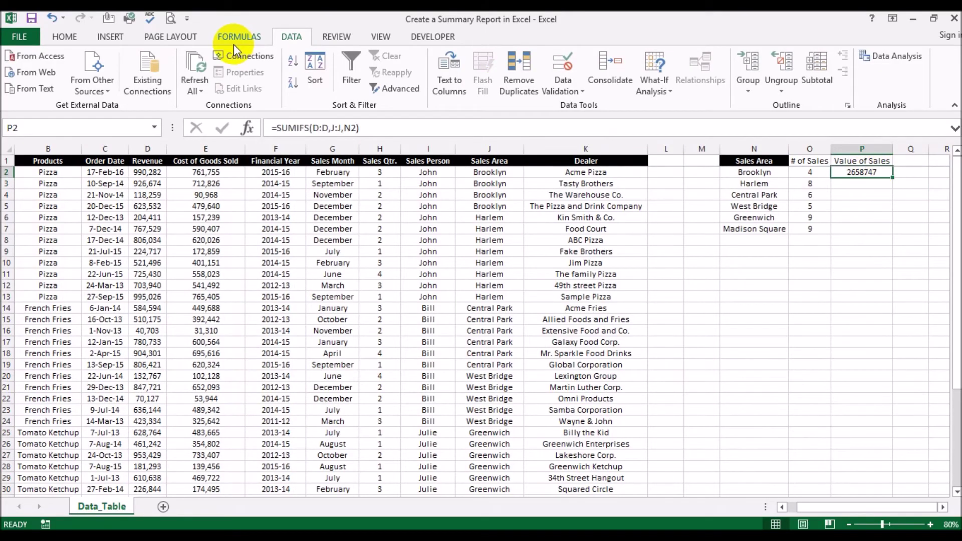
click(67, 38)
click(494, 84)
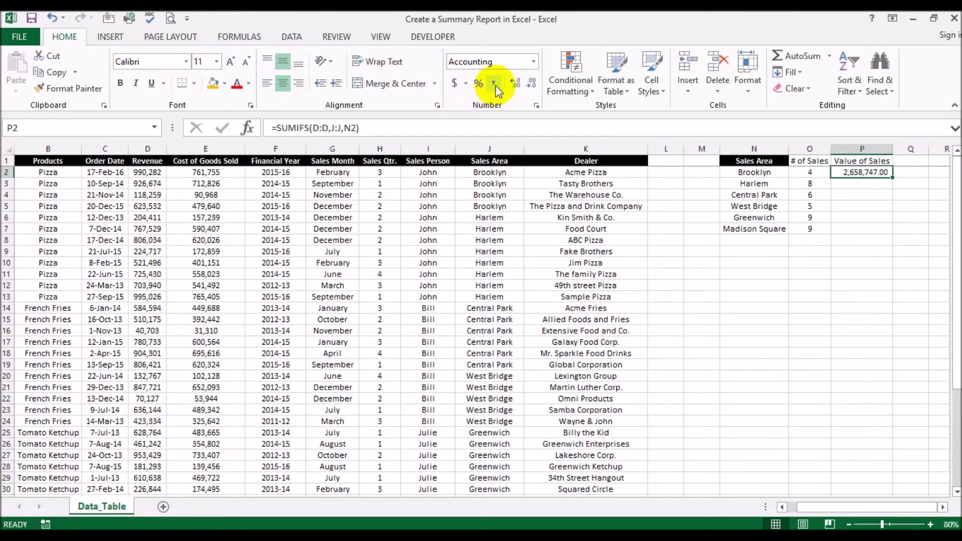
click(531, 83)
click(531, 83)
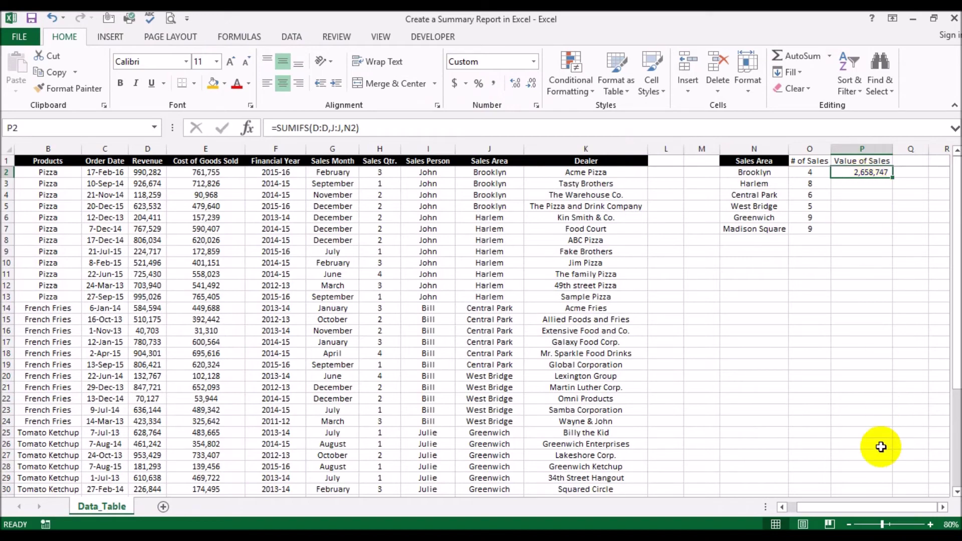
drag(866, 507, 788, 507)
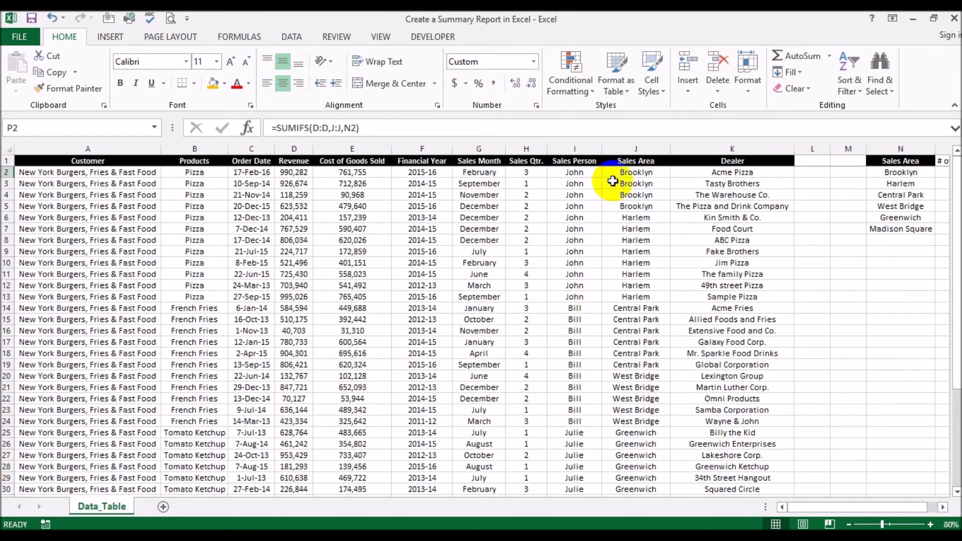
drag(7, 171, 9, 205)
drag(294, 172, 299, 206)
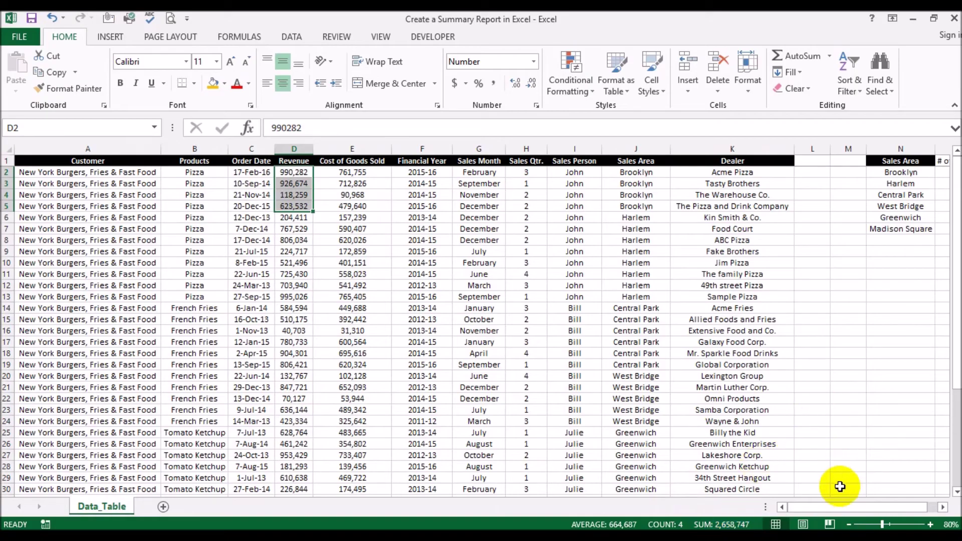
Fill the SUMIFS formula down to P7, ending with Madison Square's 4,102,403.
drag(841, 508, 852, 508)
click(862, 171)
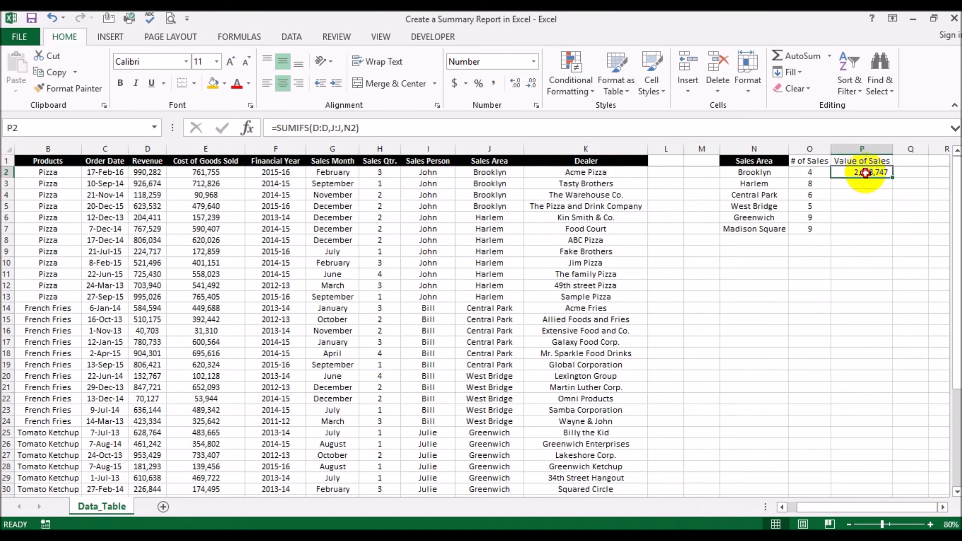
drag(894, 177, 897, 232)
click(826, 318)
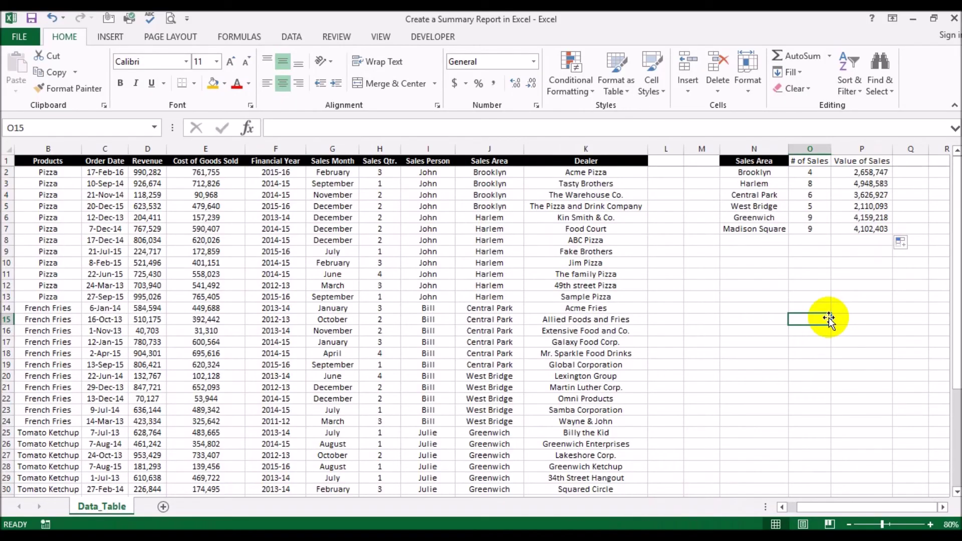
click(944, 507)
click(943, 507)
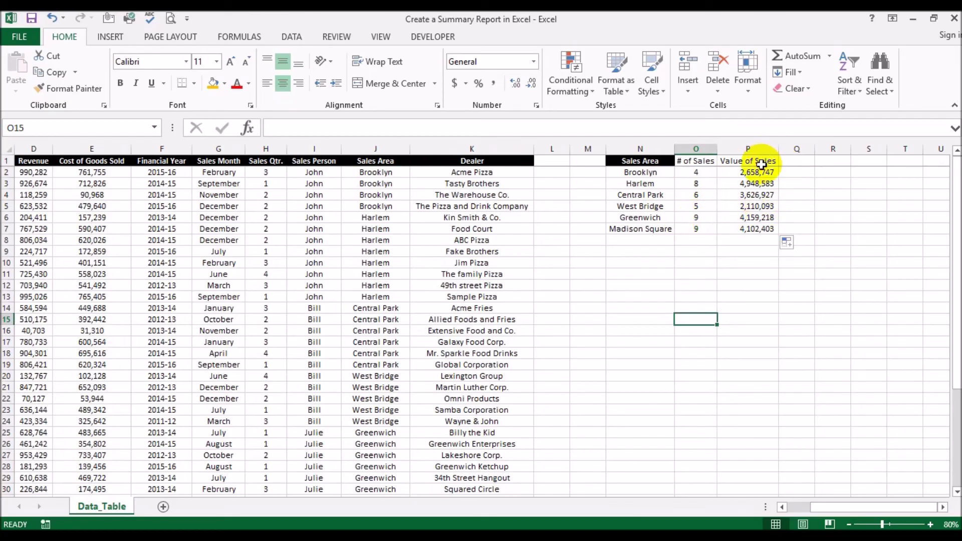
Type the 'Avg Sales' heading in Q1 and auto-fit column Q.
click(794, 163)
text(Avg Sales)
key(Return)
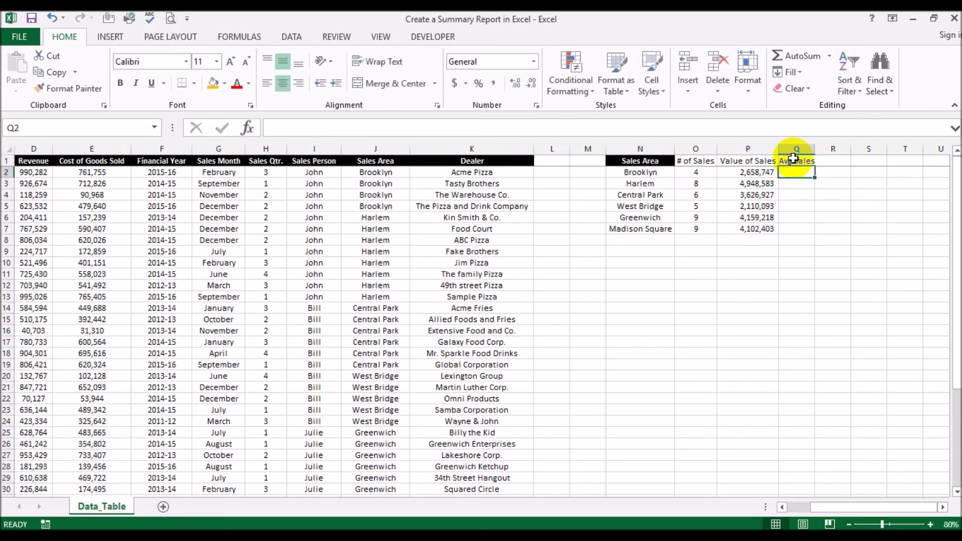
double_click(815, 149)
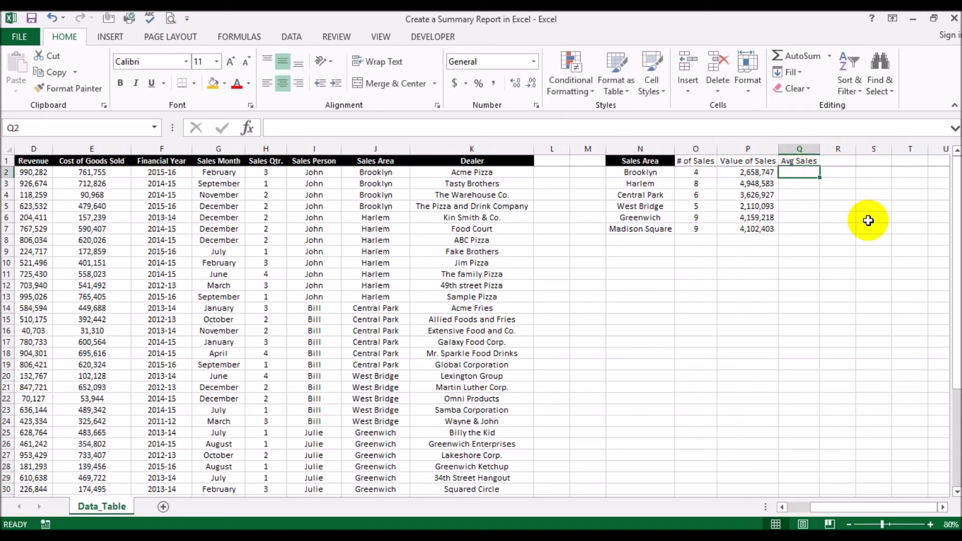
Enter =P2/O2 in Q2 and fill it down to Q7 for every area.
text(=)
click(735, 172)
text(/)
click(701, 175)
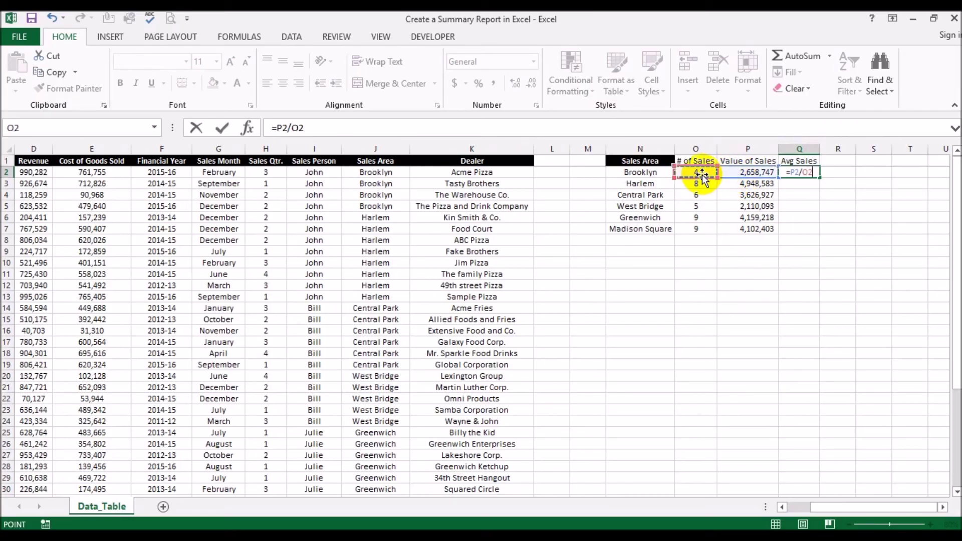
key(Return)
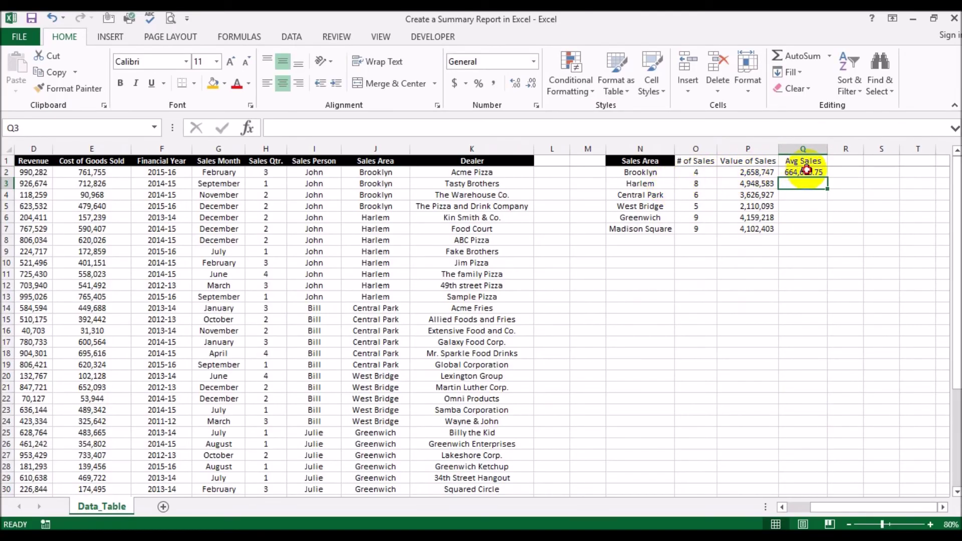
click(803, 173)
drag(828, 177, 827, 233)
click(840, 328)
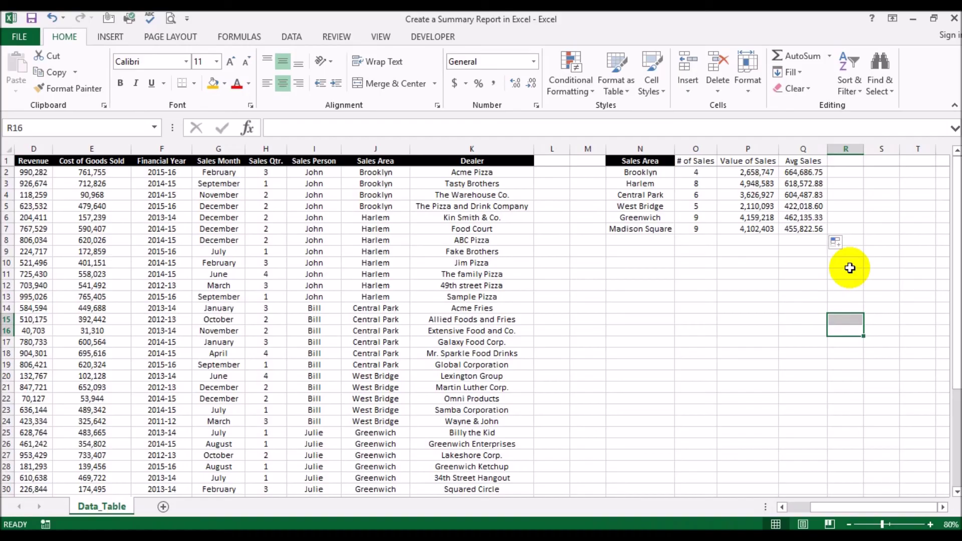
Apply All Borders to the summary table N1:Q7.
drag(643, 161, 806, 229)
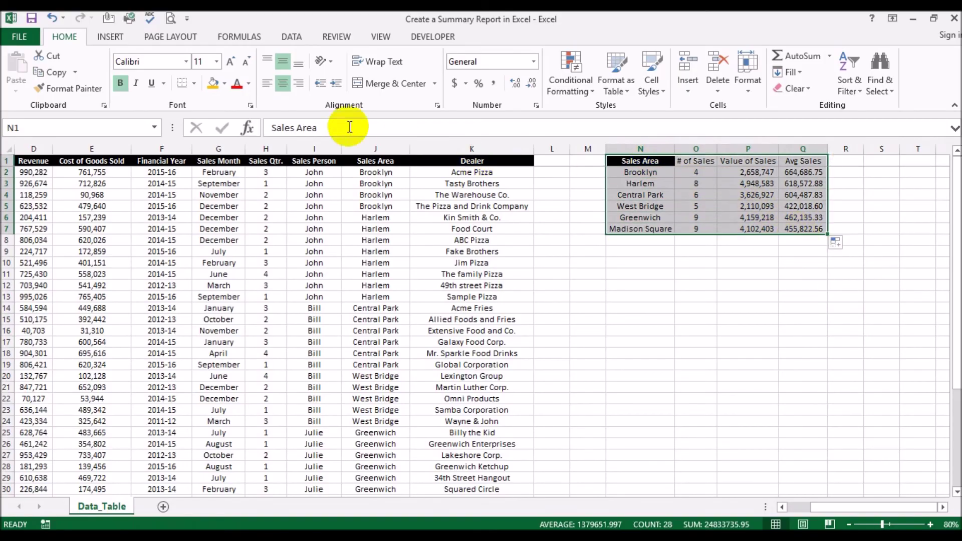
click(194, 84)
click(197, 205)
click(688, 379)
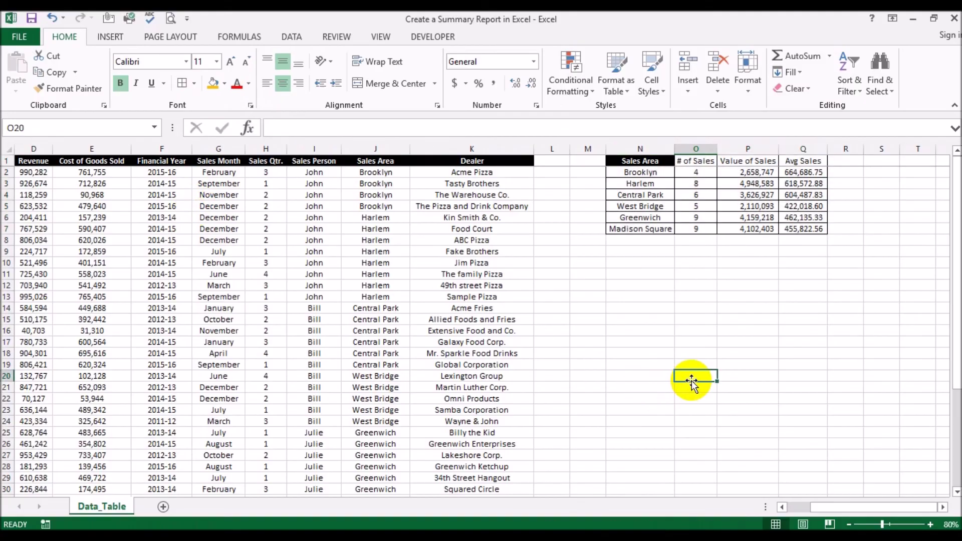